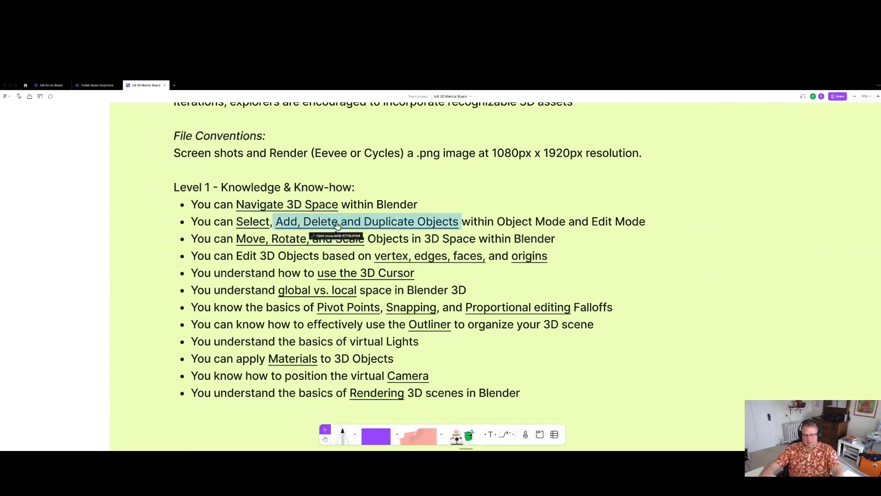
Switch to Blender, select the UV sphere and the icosphere together, and clear the selection
key(ctrl+Left)
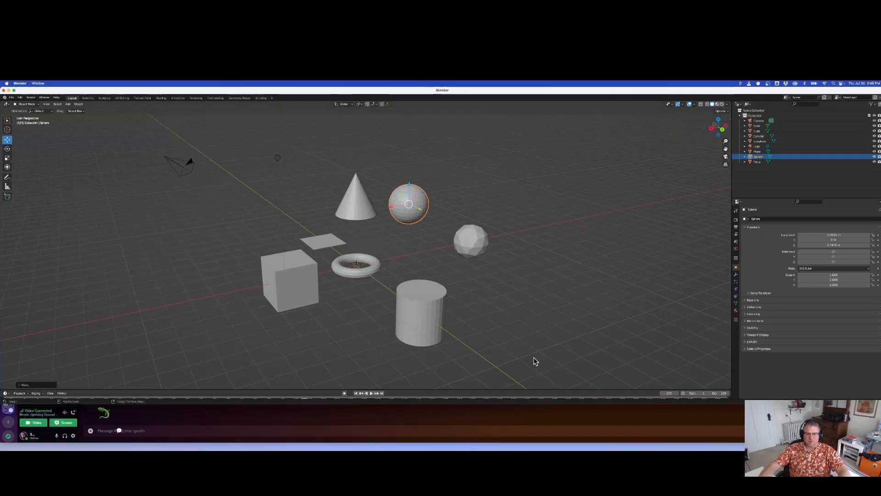
click(402, 202)
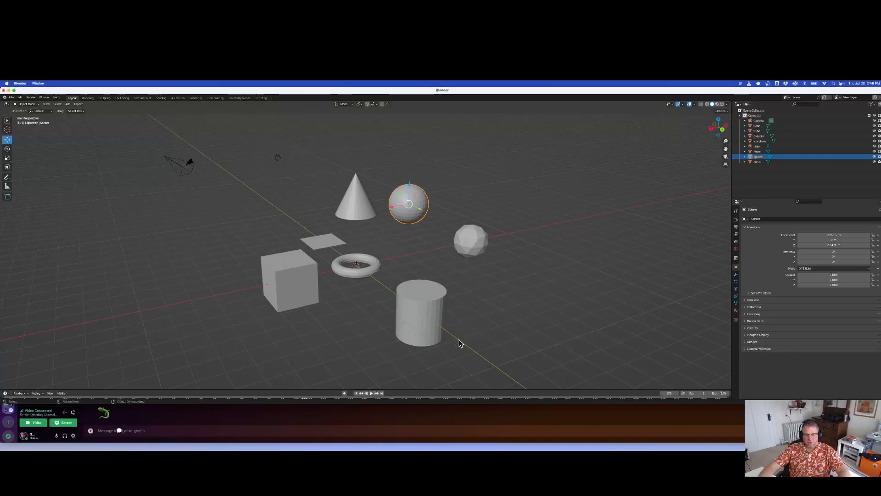
shift+click(471, 245)
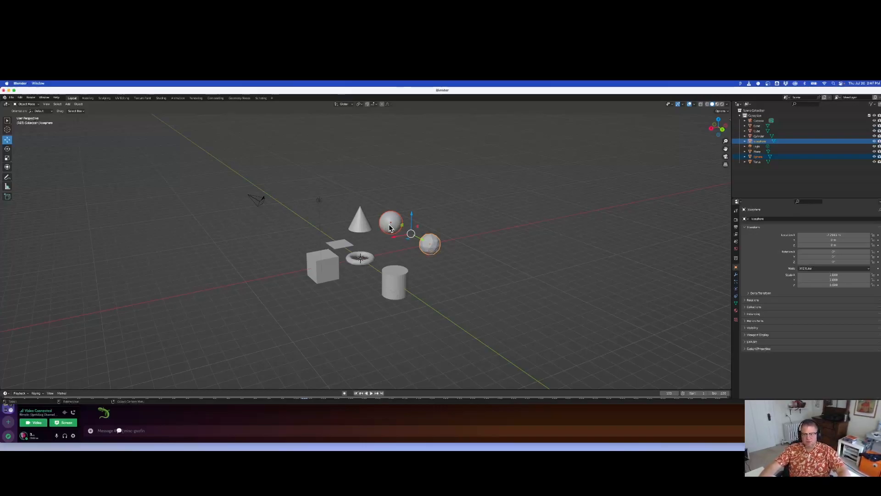
click(459, 209)
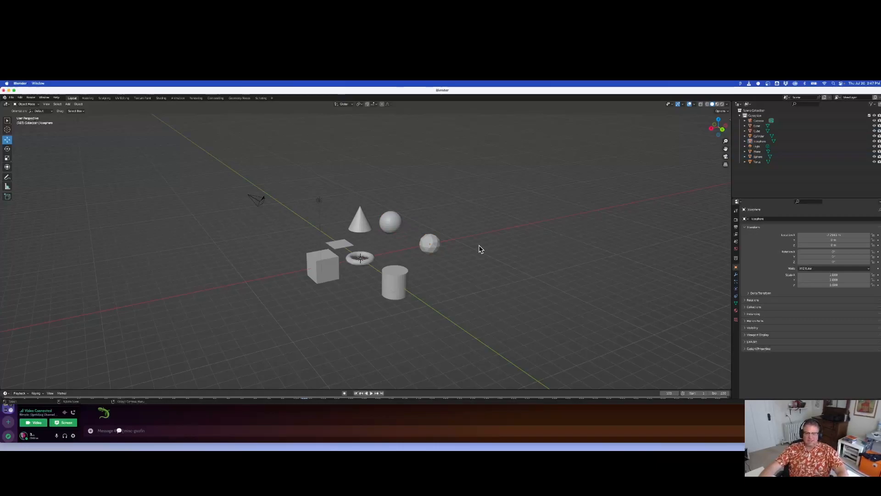
Select the cylinder, torus and plane together from the opposite side of the scene, and clear the selection
scroll(356, 247, up, 3)
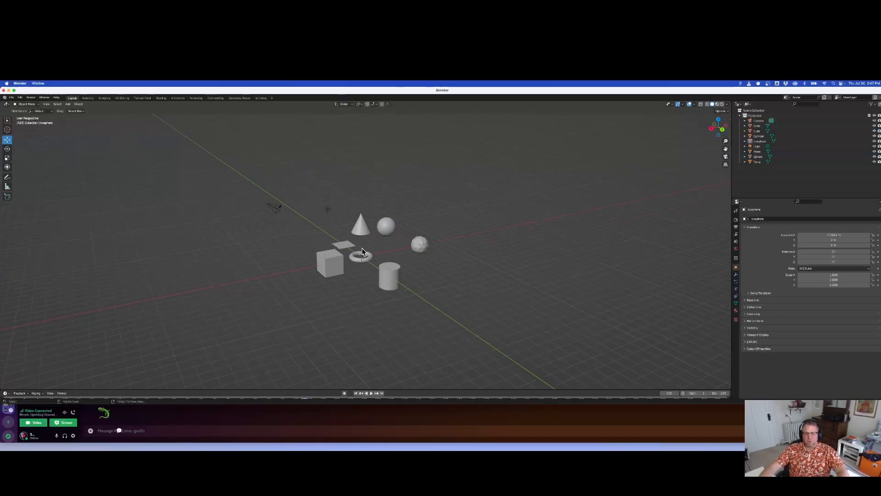
scroll(356, 247, up, 2)
scroll(357, 248, down, 3)
middle_drag(356, 249, 467, 244)
click(339, 241)
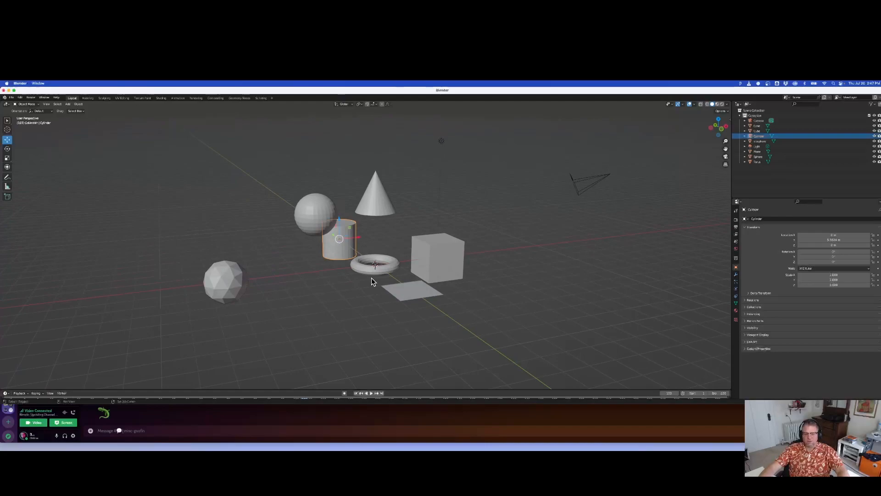
shift+click(367, 270)
shift+click(409, 293)
click(510, 271)
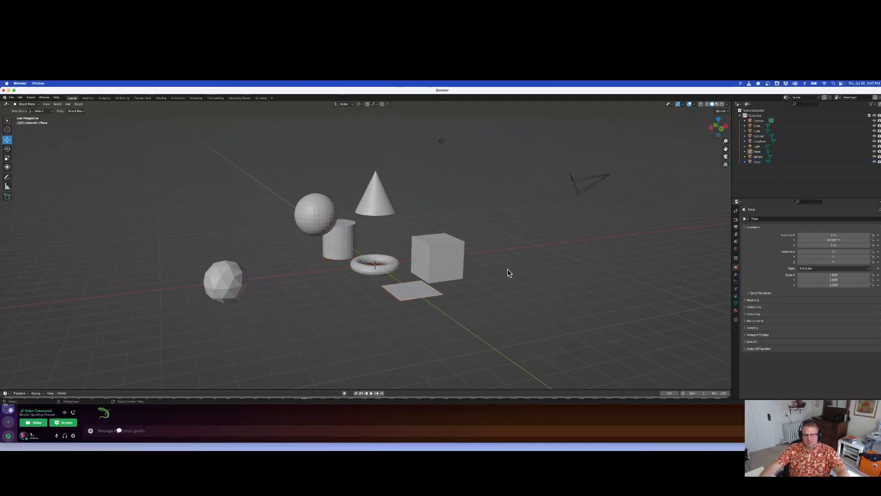
Delete the flat plane lying in front of the cube
click(448, 255)
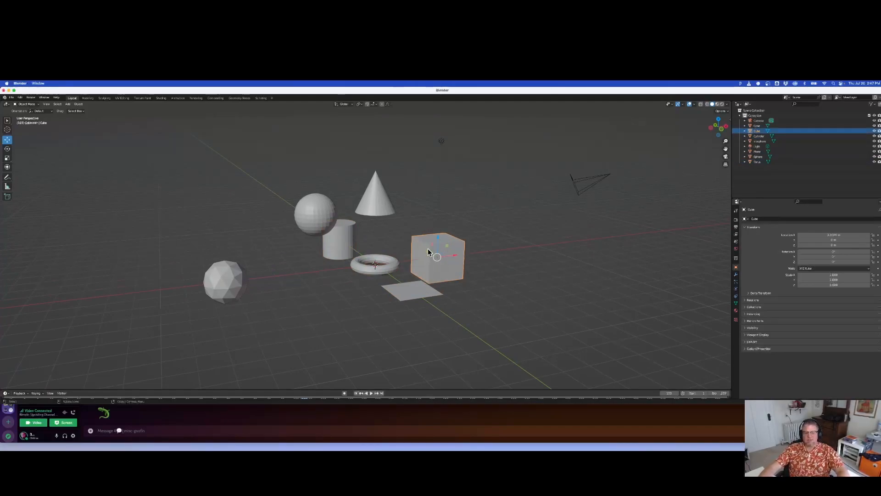
click(421, 298)
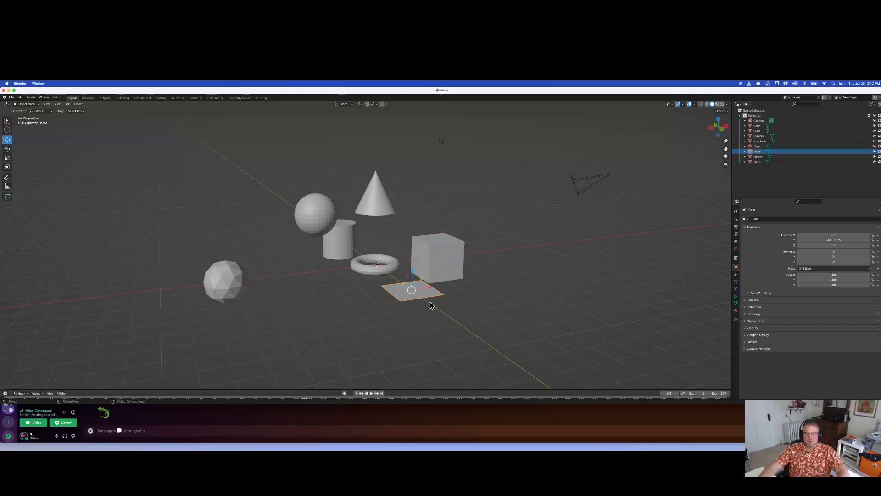
middle_drag(445, 298, 477, 313)
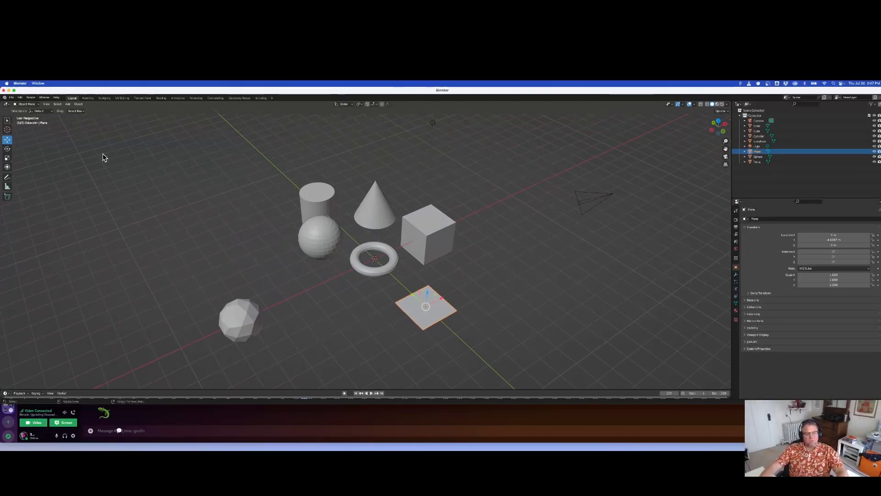
click(78, 105)
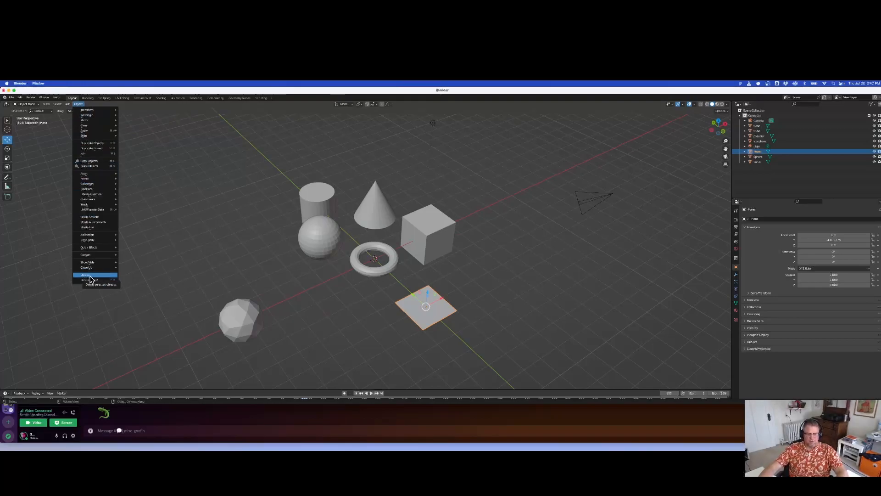
key(x)
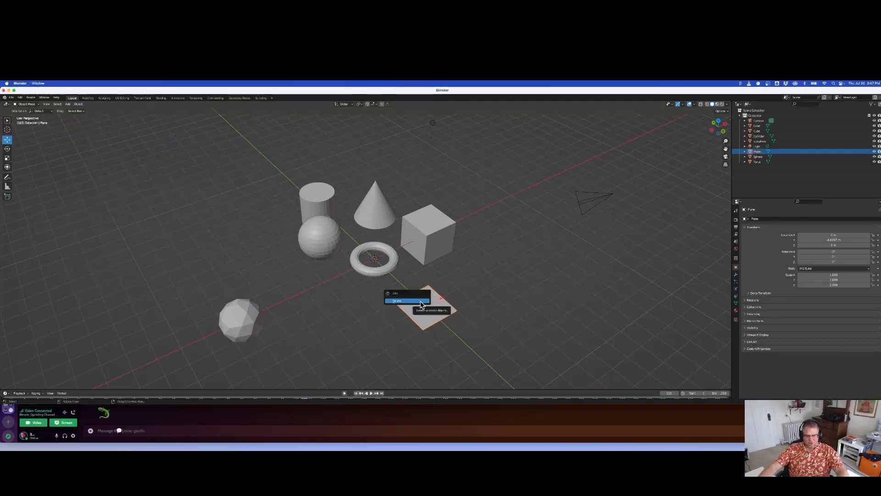
click(421, 301)
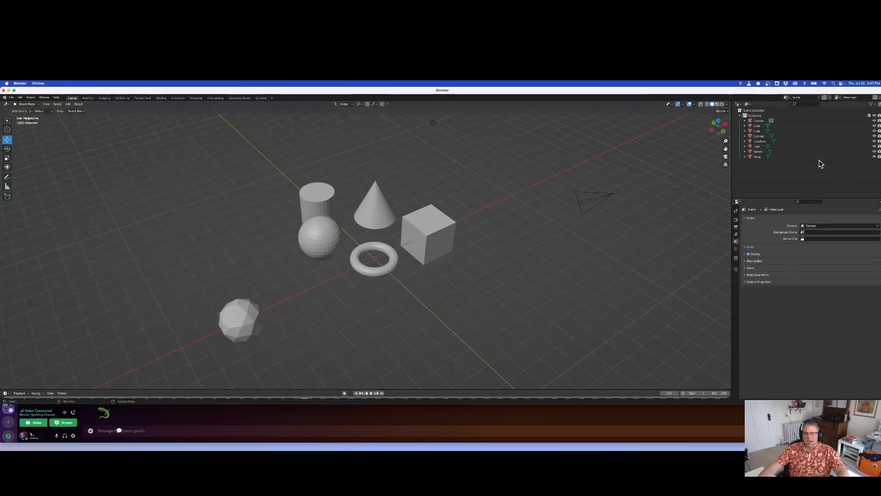
Delete the torus at the scene's origin and undo the deletion
click(758, 157)
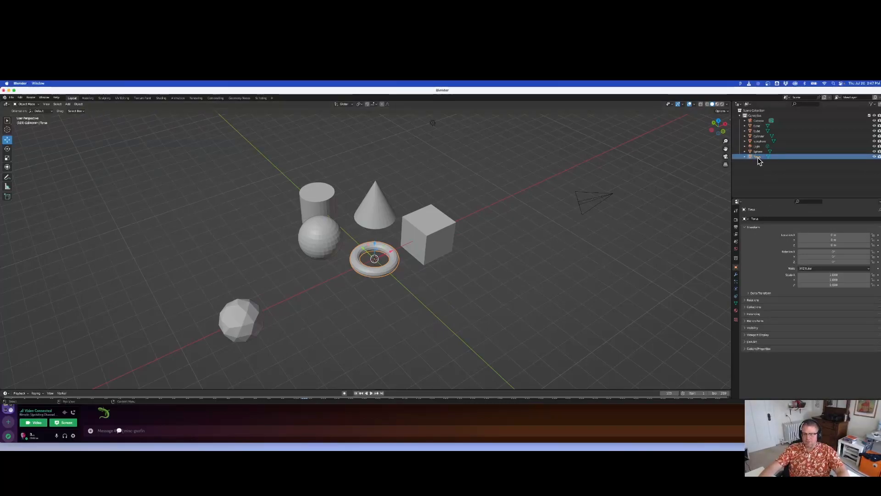
key(x)
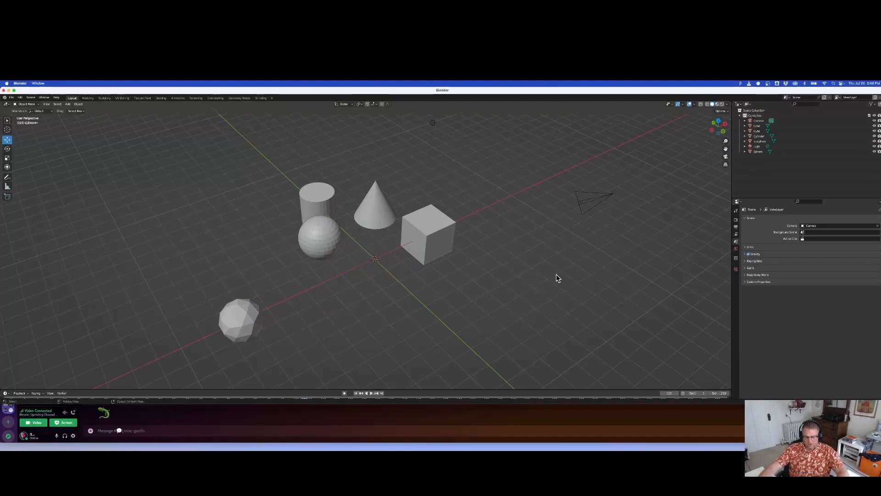
key(ctrl+z)
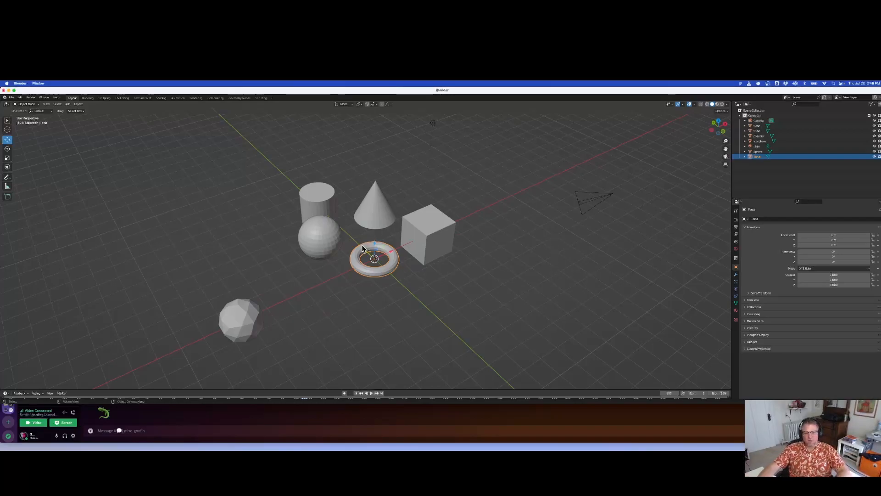
Select the cone, cube and cylinder together and clear the selection
click(371, 219)
right_click(371, 219)
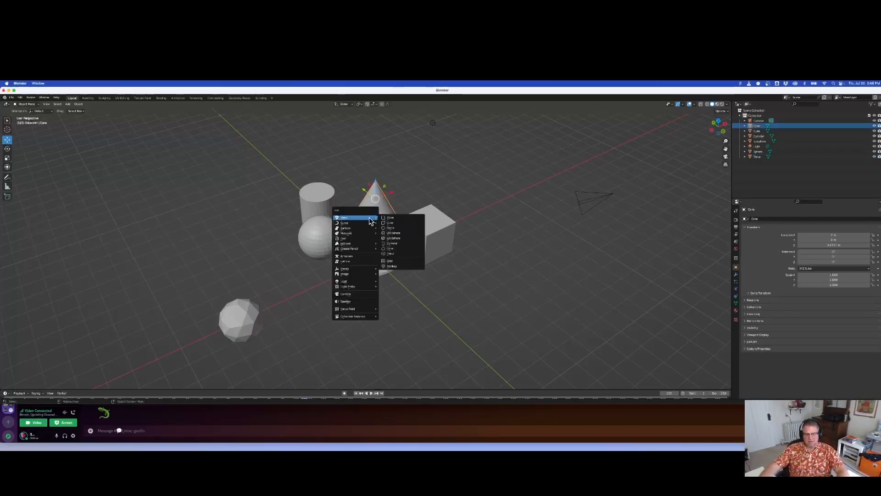
click(443, 183)
click(325, 195)
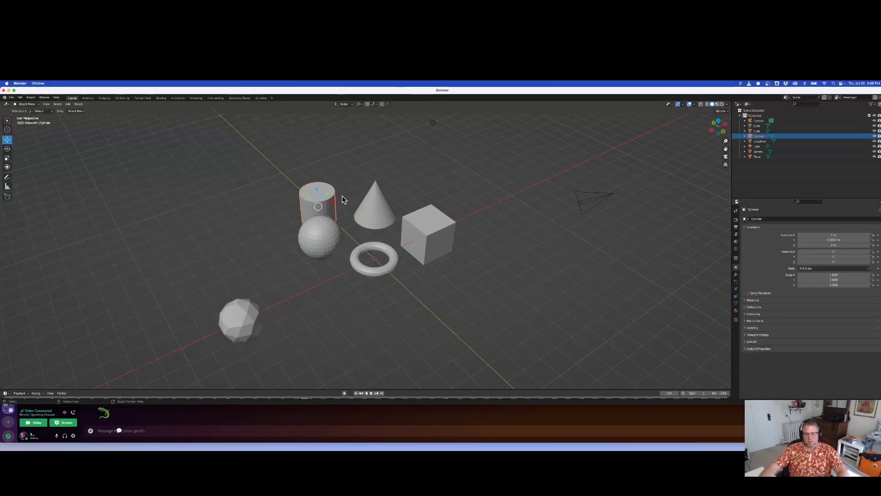
click(389, 208)
click(431, 222)
click(321, 200)
click(501, 165)
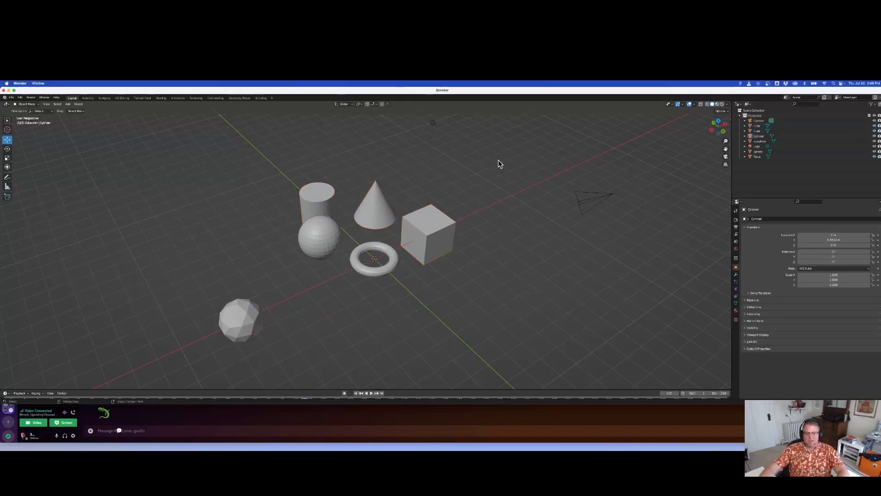
Delete the torus once more, undo the deletion and deselect everything
click(358, 251)
key(x)
click(358, 248)
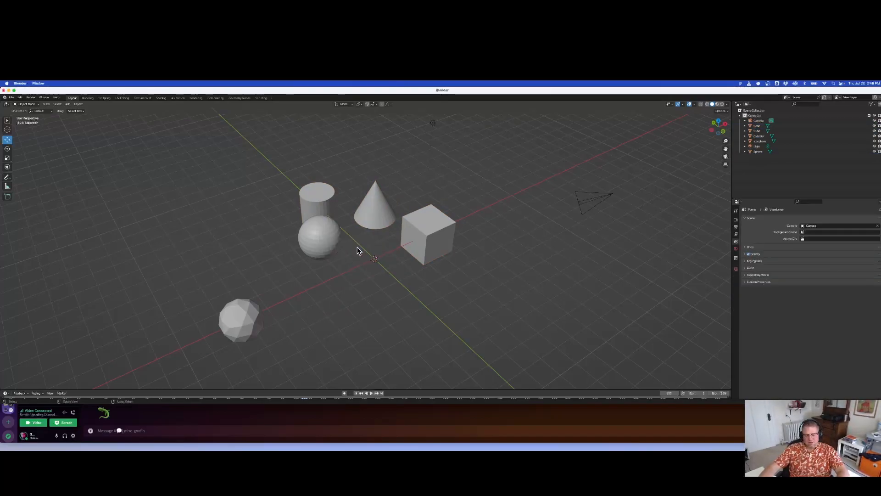
key(super+z)
click(552, 301)
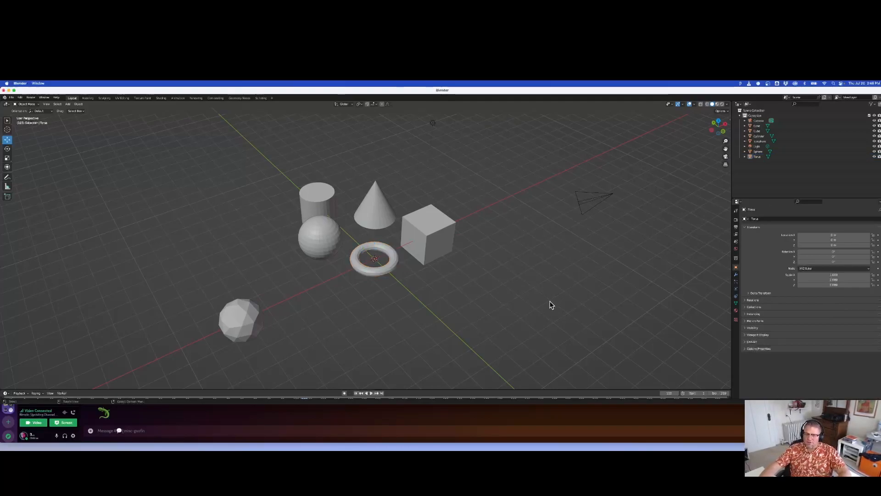
Duplicate the cube, place the copy between the original and the camera, and deselect it after comparing both cubes
click(431, 248)
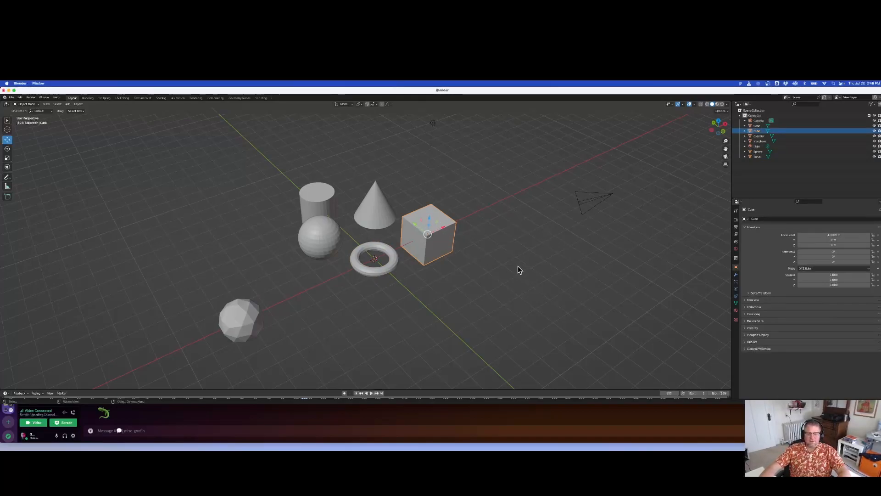
click(79, 104)
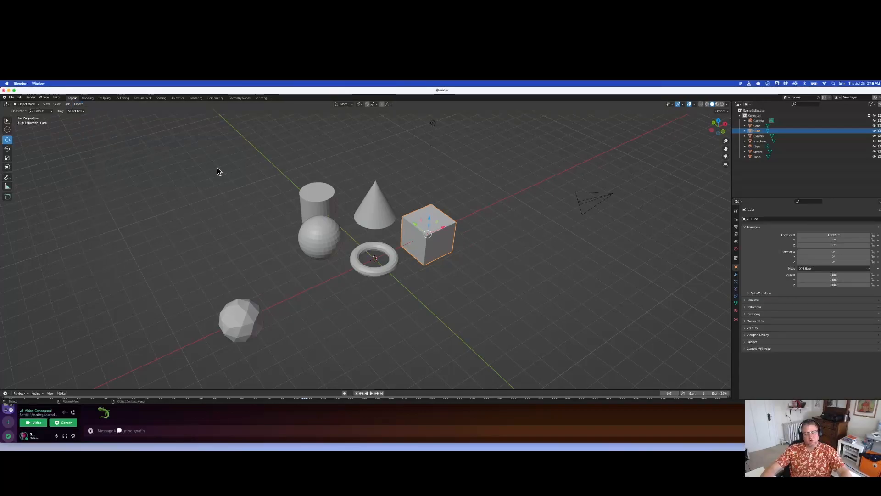
click(81, 107)
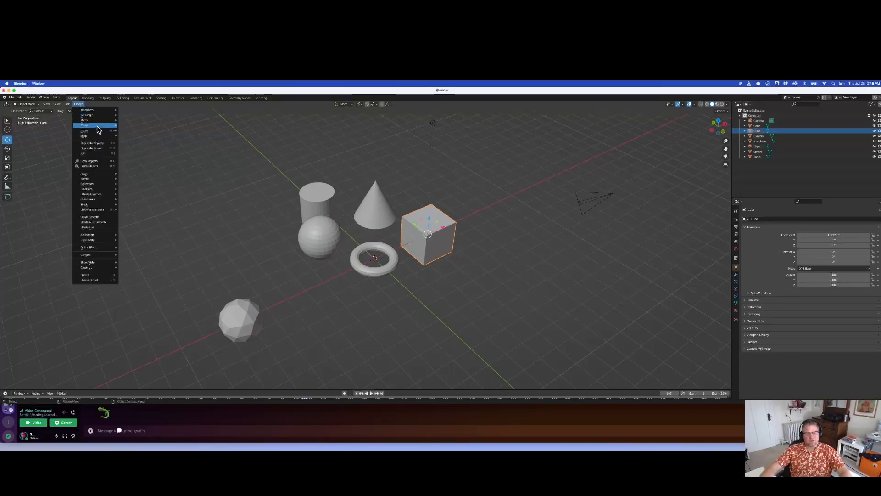
click(112, 146)
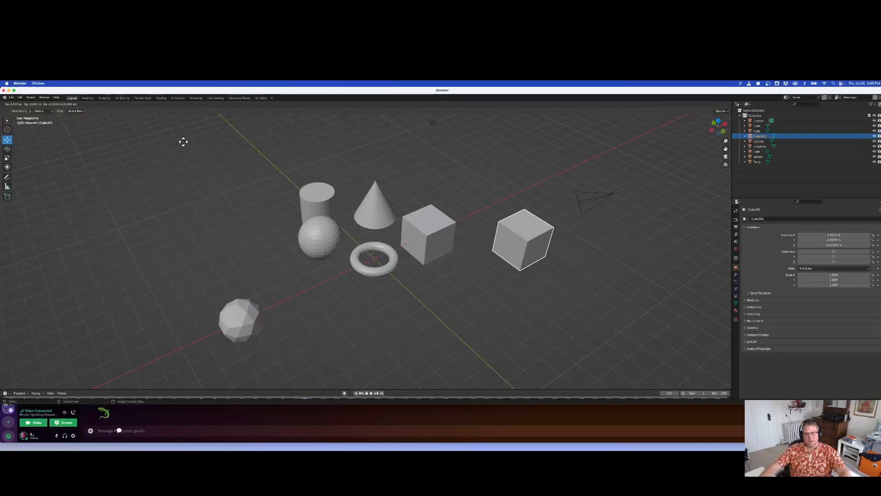
click(222, 142)
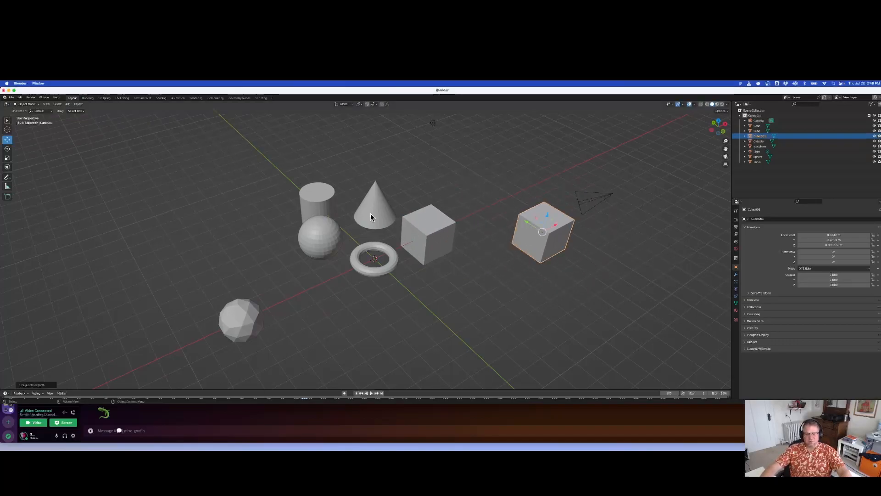
click(434, 231)
click(546, 227)
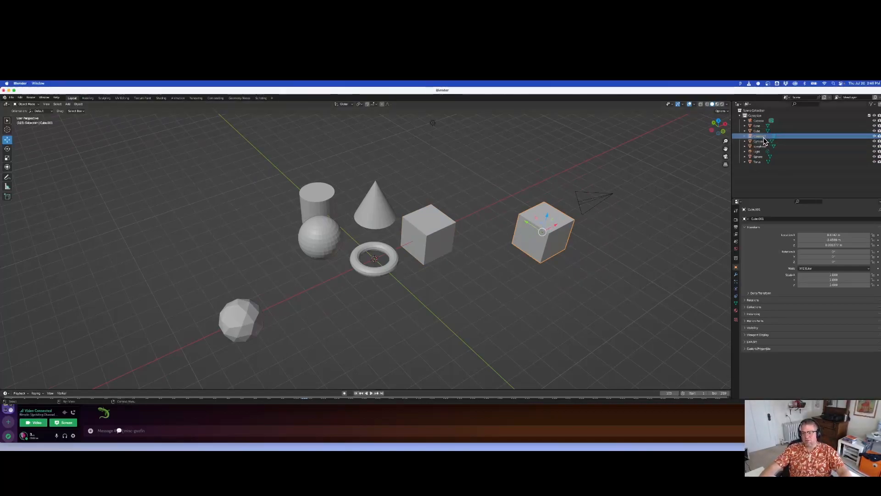
click(473, 244)
Duplicate the torus, placing the copy toward the icosphere, and duplicate the UV sphere, placing its copy behind the icosphere
click(387, 265)
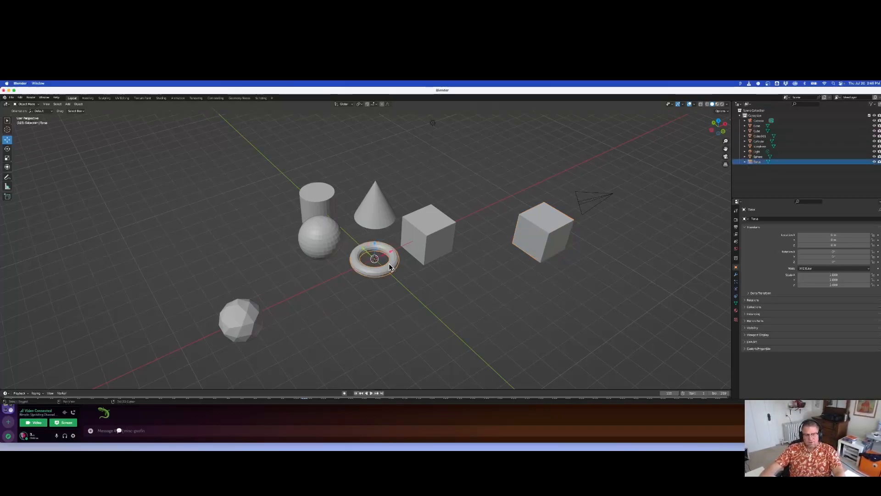
key(shift+d)
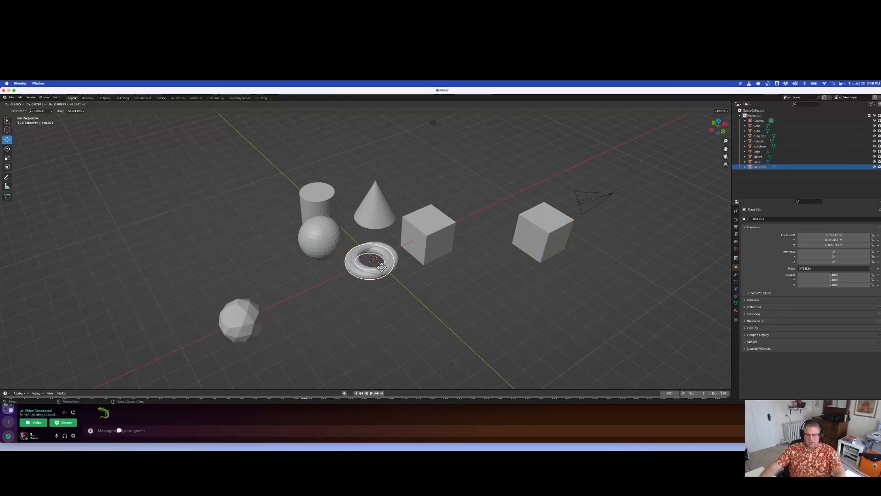
click(326, 296)
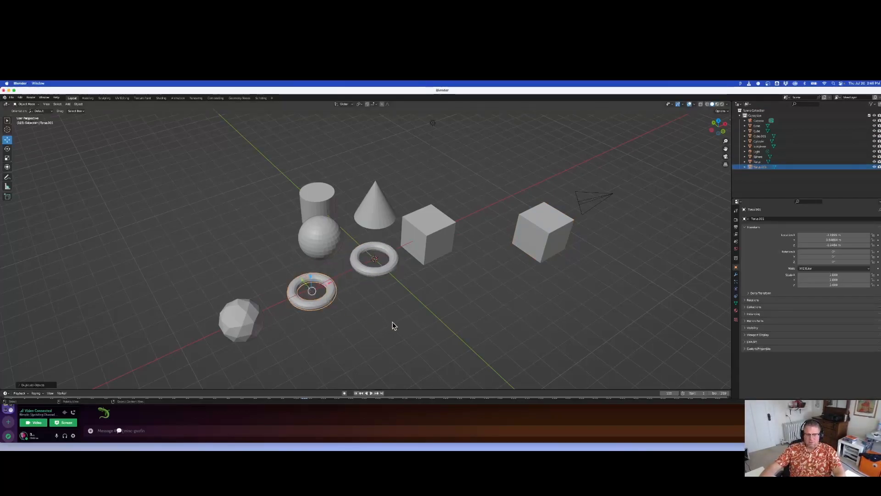
click(327, 242)
key(shift+d)
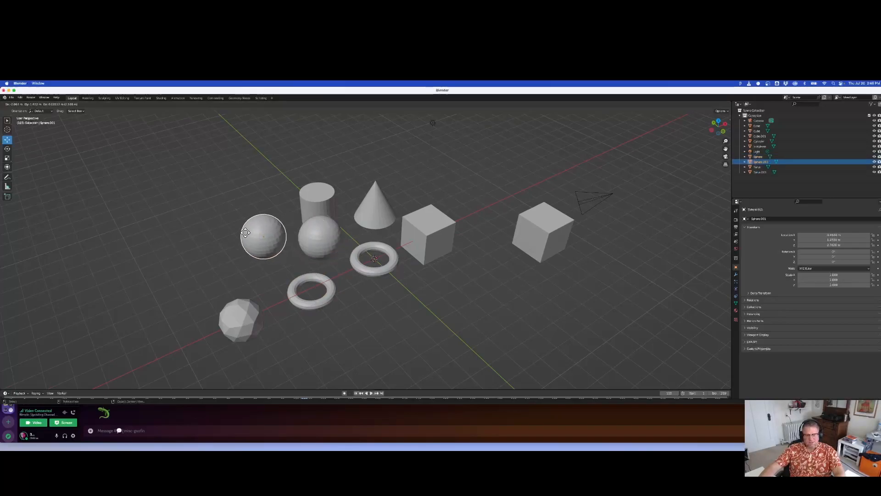
click(204, 226)
Duplicate the cylinder behind the original UV sphere
click(317, 204)
key(shift+d)
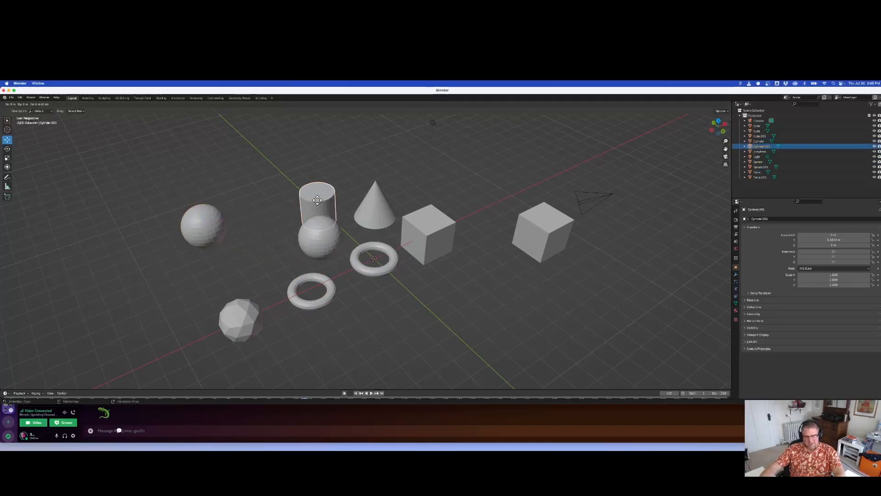